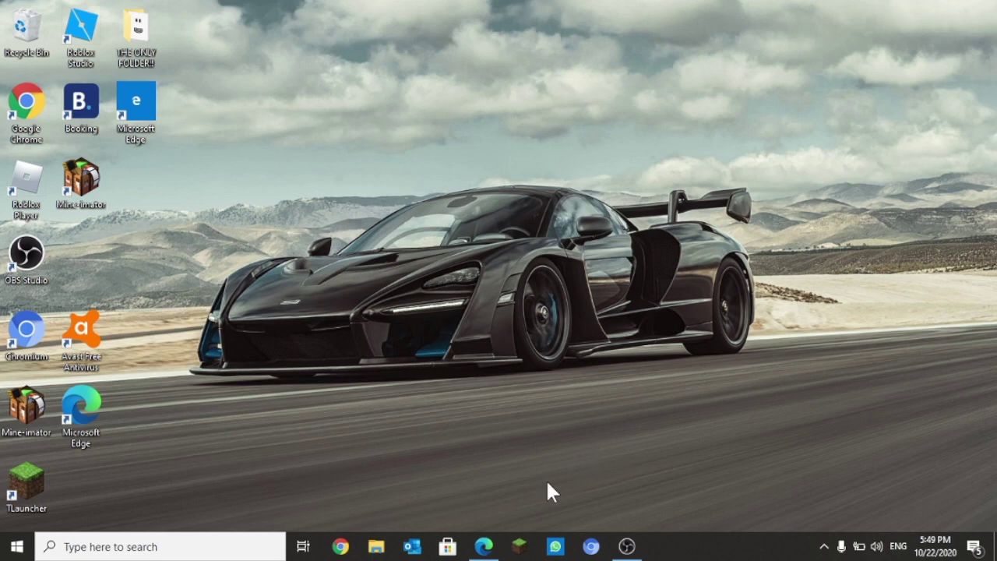
Load rw-designer.com/cursor-library in the Edge browser
{"action": "left_click", "coordinate": [484, 547]}
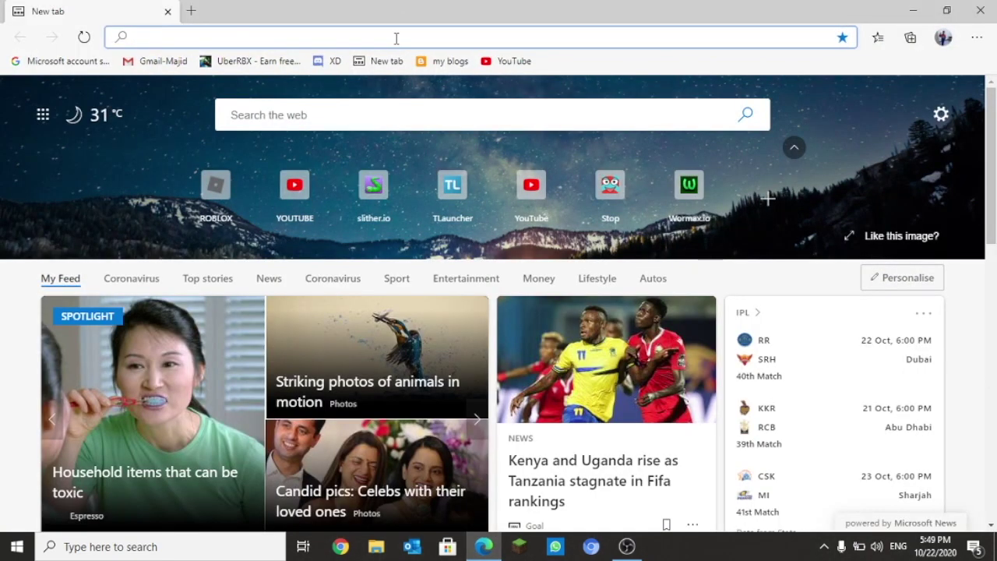
{"action": "type", "text": "http://www.rw-designer.com/cursor-library"}
{"action": "key", "text": "Return"}
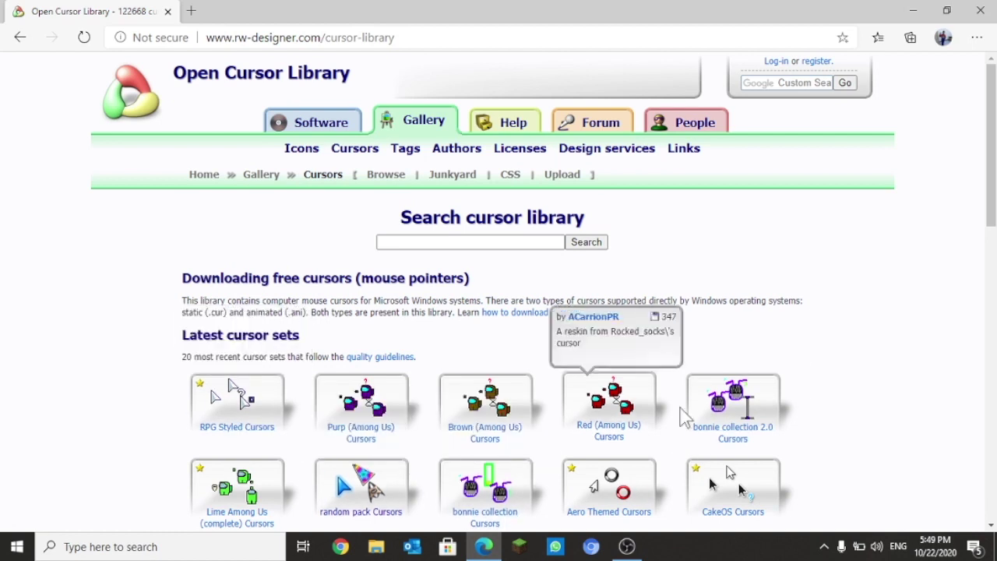
Enter 'gaming' as the cursor library search term
{"action": "scroll", "coordinate": [708, 195], "scroll_direction": "down", "scroll_amount": 2}
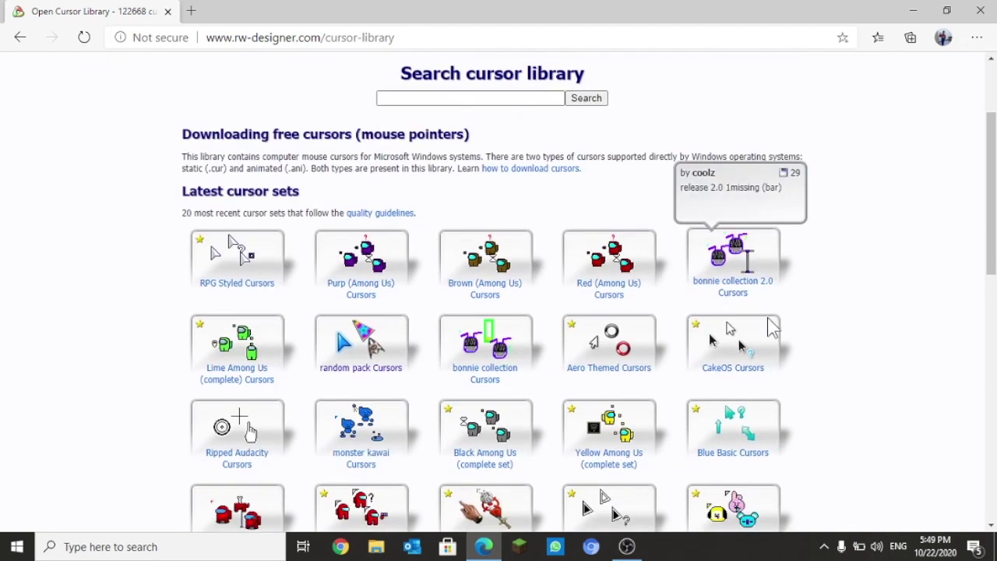
{"action": "scroll", "coordinate": [619, 305], "scroll_direction": "down", "scroll_amount": 4}
{"action": "scroll", "coordinate": [572, 343], "scroll_direction": "up", "scroll_amount": 2}
{"action": "scroll", "coordinate": [572, 343], "scroll_direction": "up", "scroll_amount": 1}
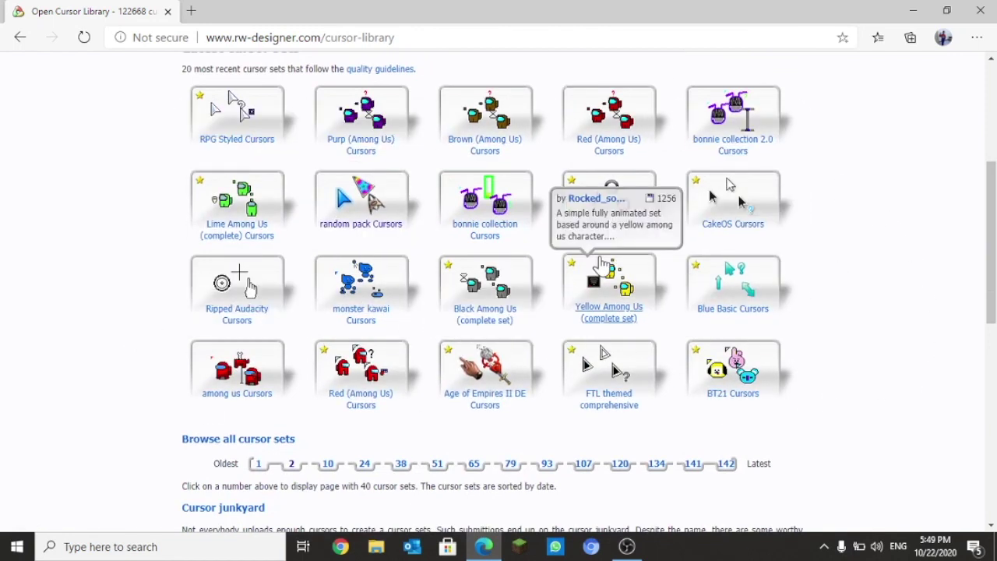
{"action": "scroll", "coordinate": [565, 313], "scroll_direction": "up", "scroll_amount": 4}
{"action": "left_click", "coordinate": [496, 243]}
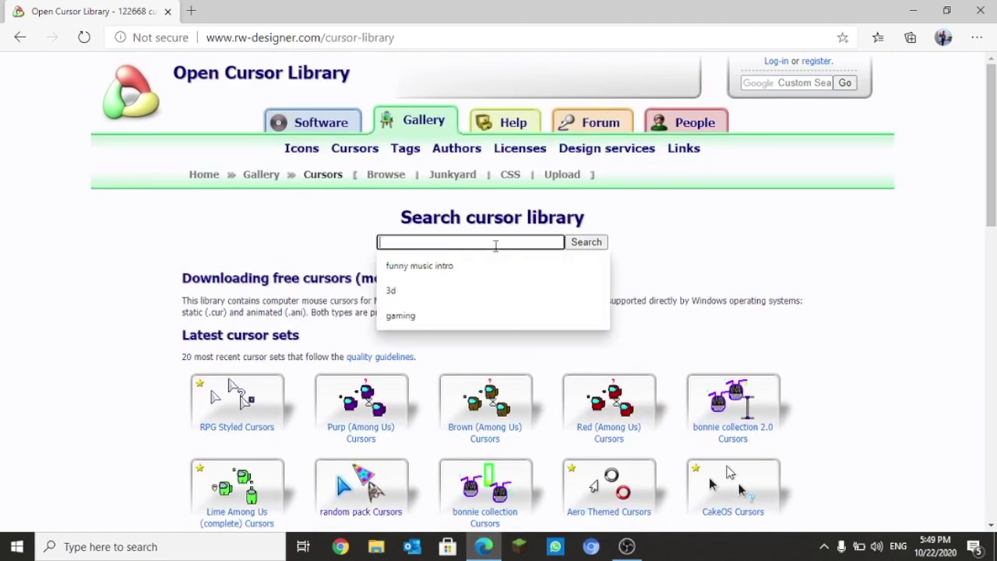
{"action": "left_click", "coordinate": [449, 315]}
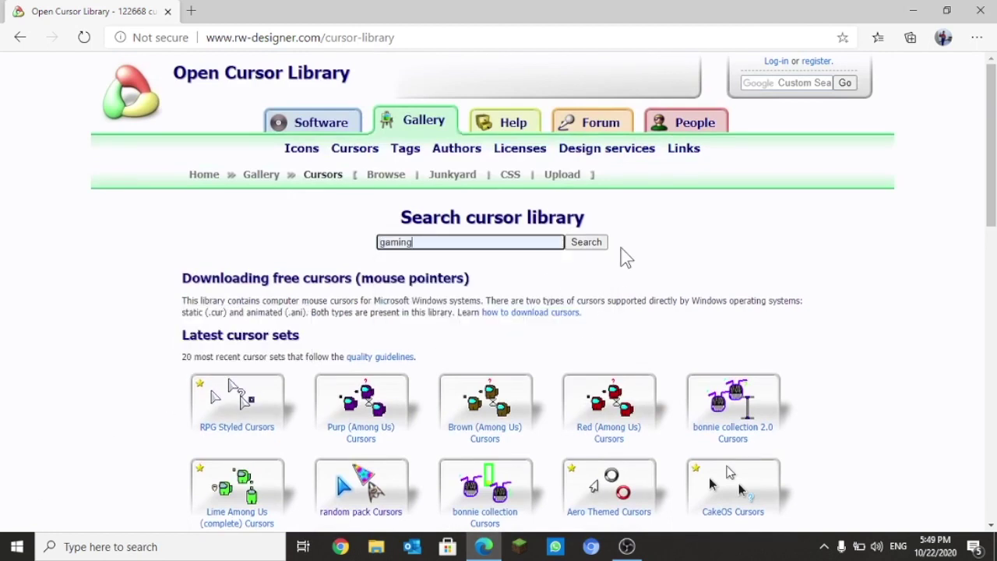
Search for gaming cursors and download 'RazorX gaming cursor.cur' from its details page
{"action": "left_click", "coordinate": [594, 246]}
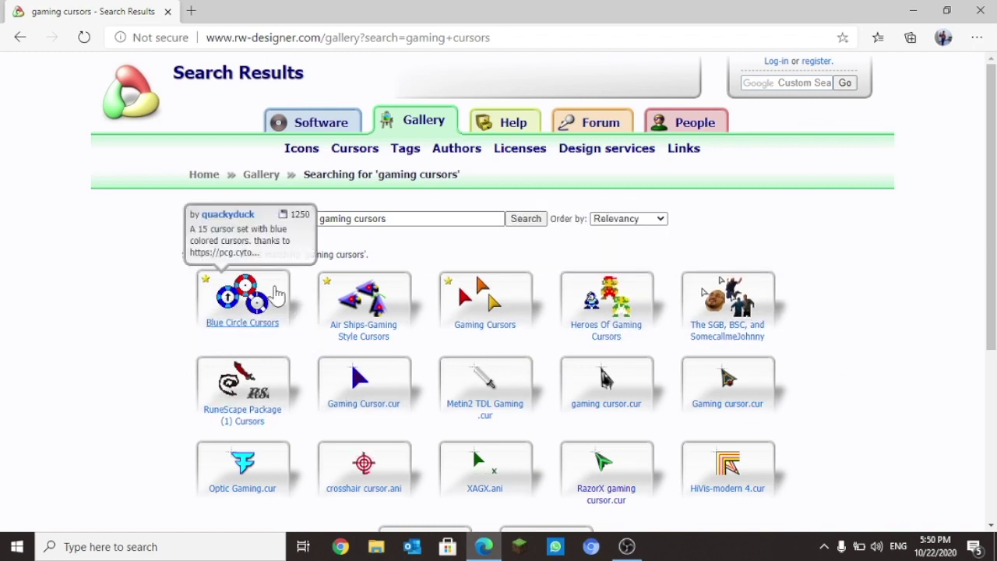
{"action": "scroll", "coordinate": [897, 309], "scroll_direction": "down", "scroll_amount": 2}
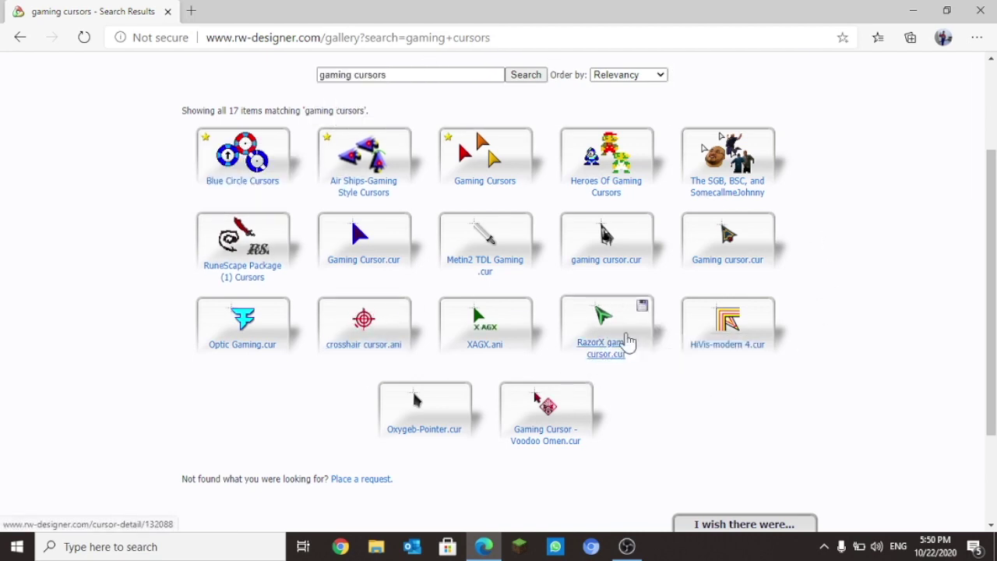
{"action": "left_click", "coordinate": [628, 340]}
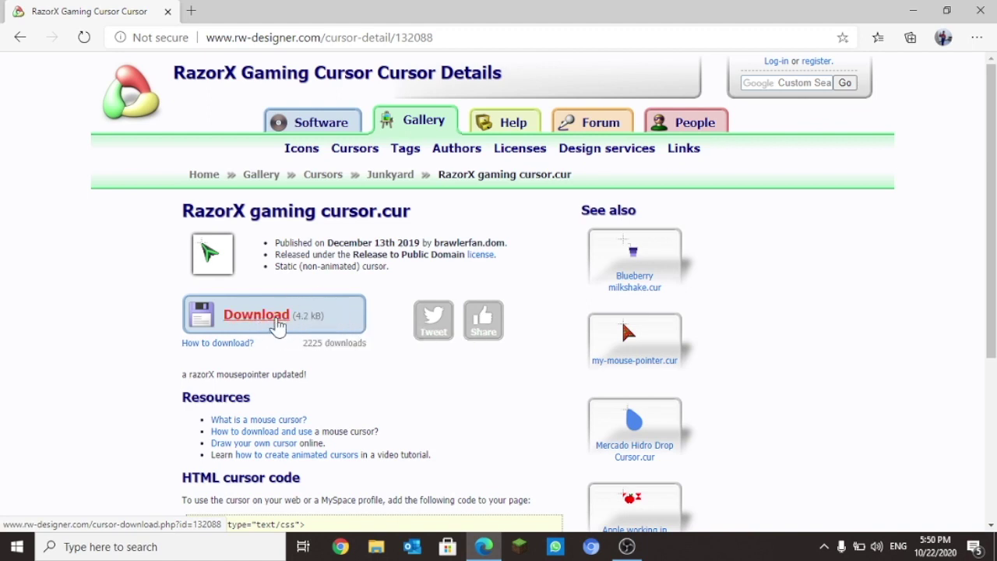
{"action": "left_click", "coordinate": [278, 326]}
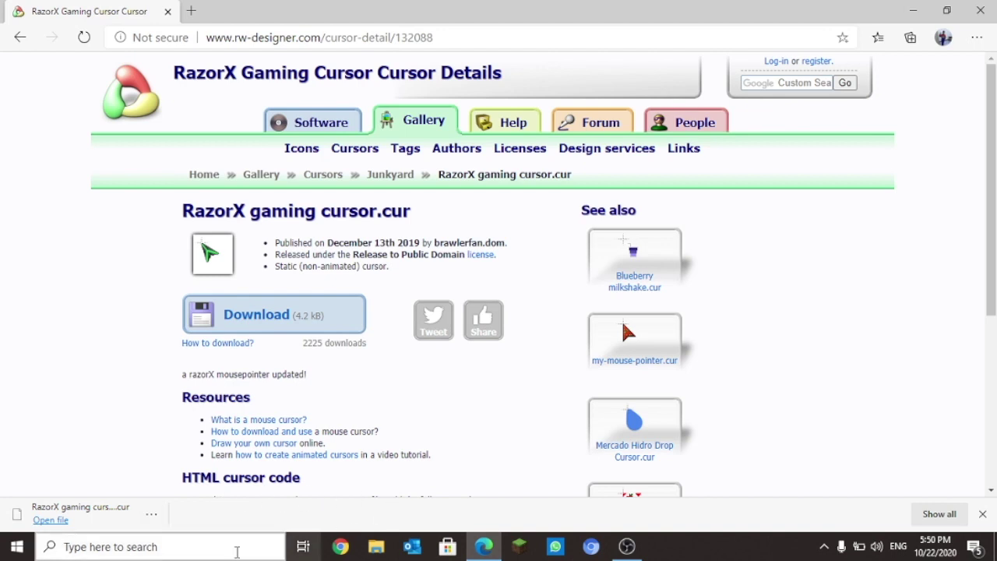
Launch Settings through Windows search and go to Devices > Mouse
{"action": "left_click", "coordinate": [152, 544]}
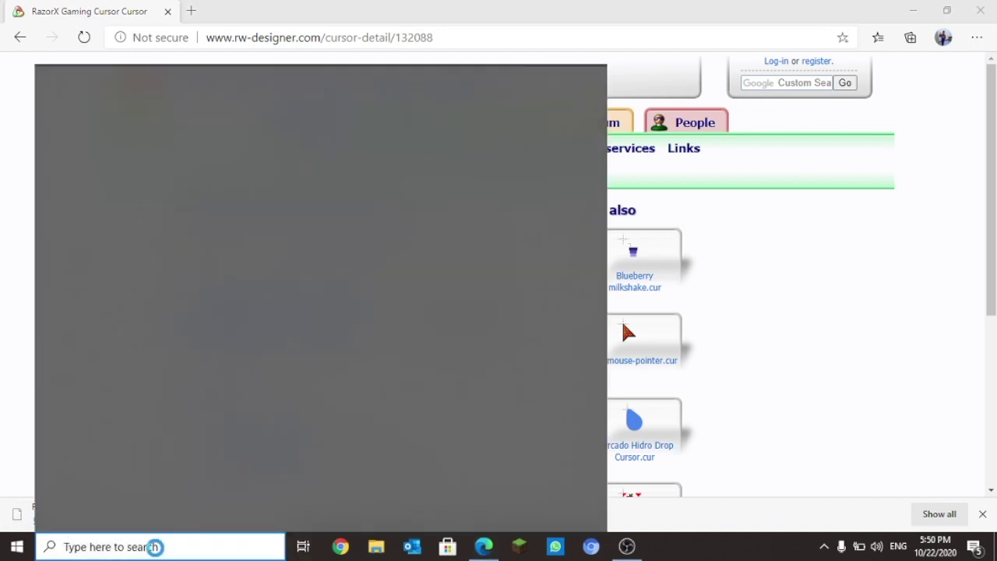
{"action": "type", "text": "setting"}
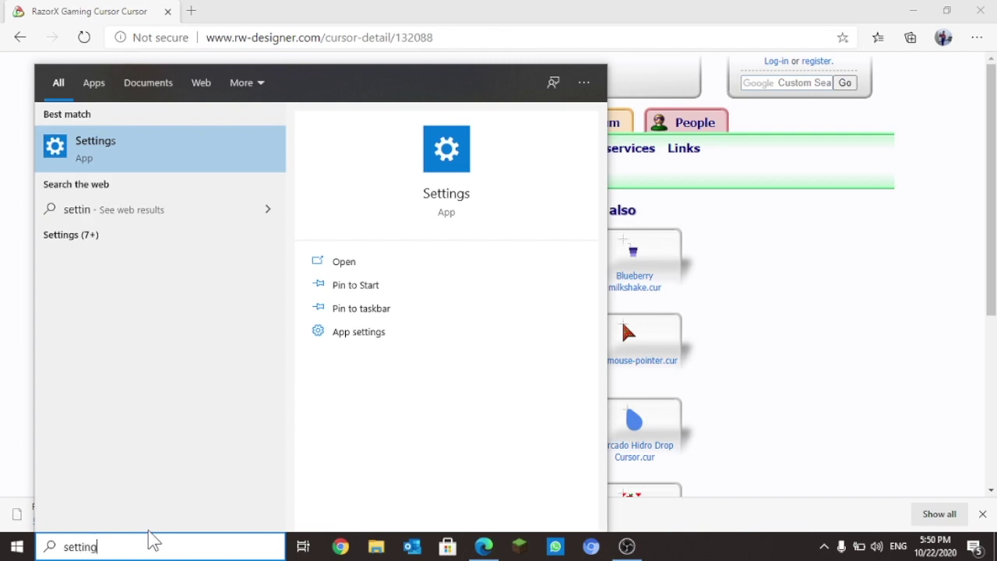
{"action": "type", "text": "s"}
{"action": "left_click", "coordinate": [207, 143]}
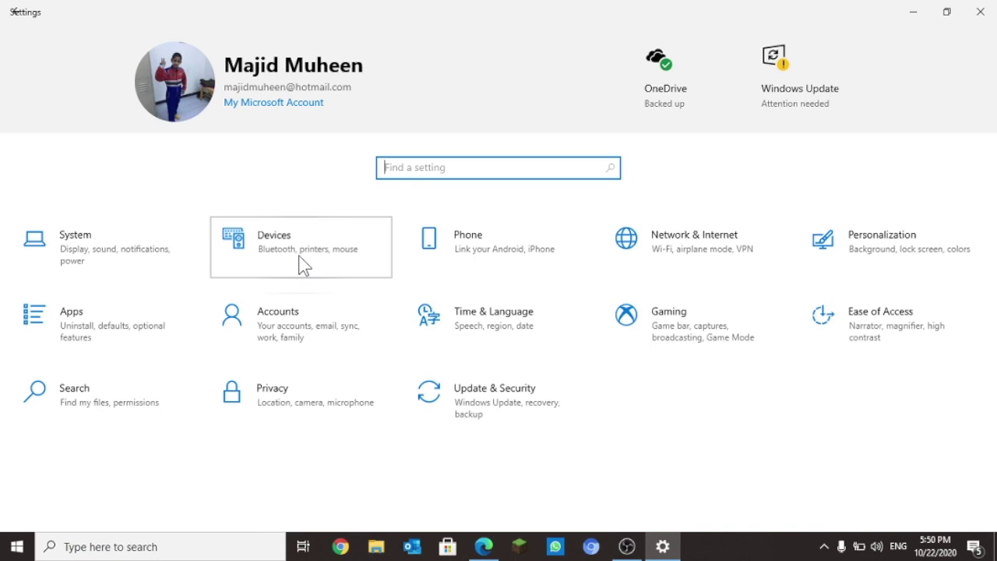
{"action": "left_click", "coordinate": [303, 265]}
{"action": "left_click", "coordinate": [70, 238]}
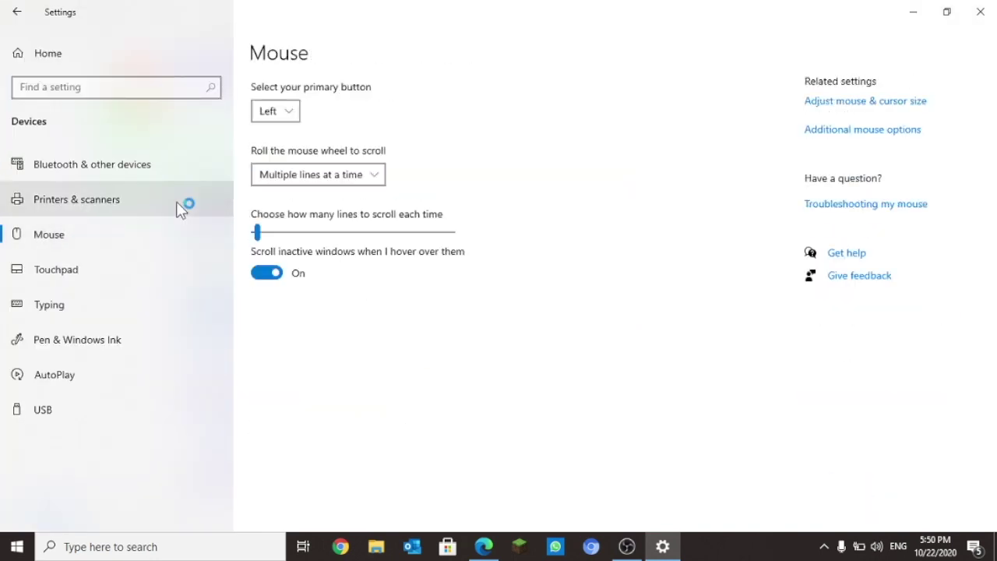
From Additional mouse options' Pointers tab, browse for a new Normal Select cursor file
{"action": "left_click", "coordinate": [910, 134]}
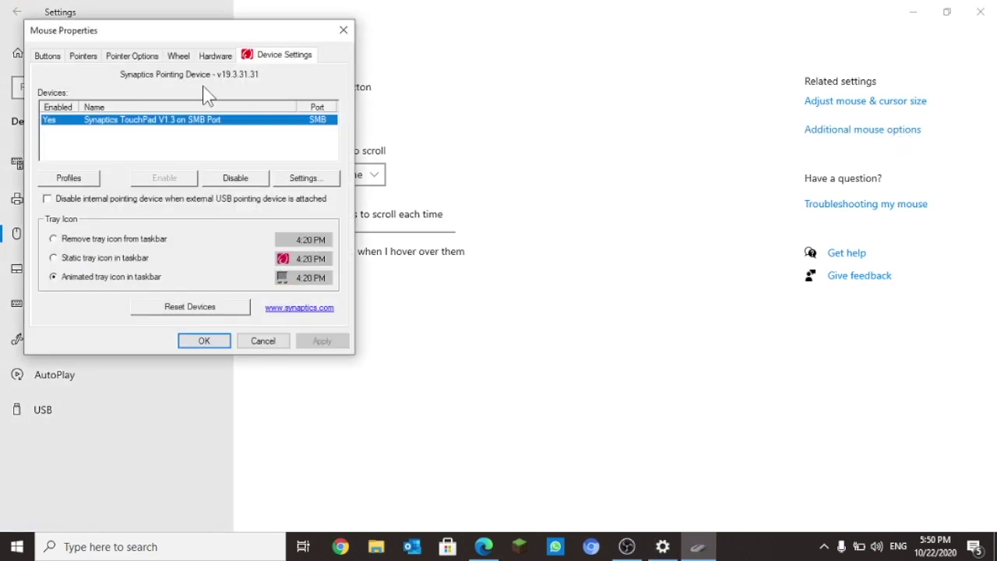
{"action": "left_click", "coordinate": [83, 58]}
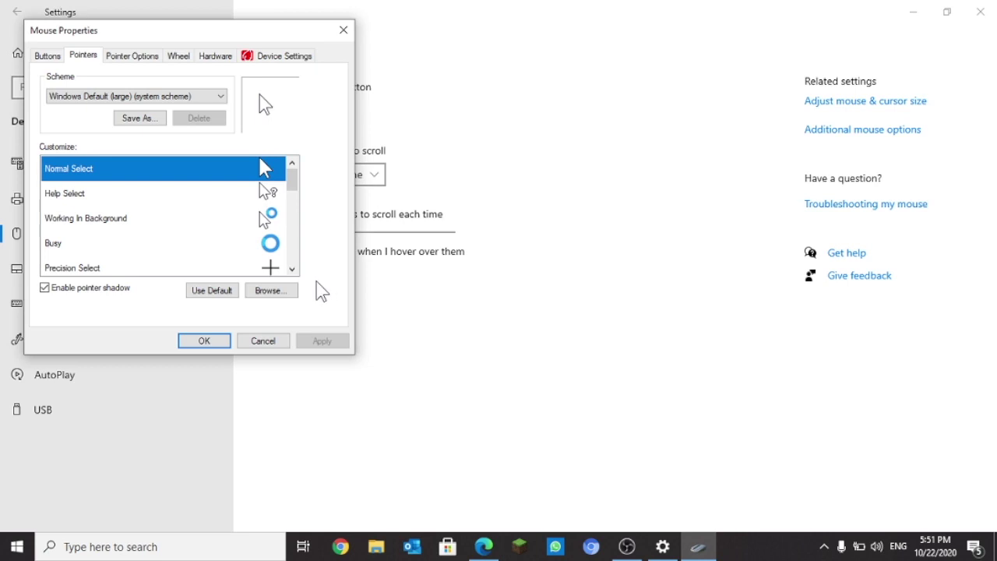
{"action": "left_click", "coordinate": [285, 295]}
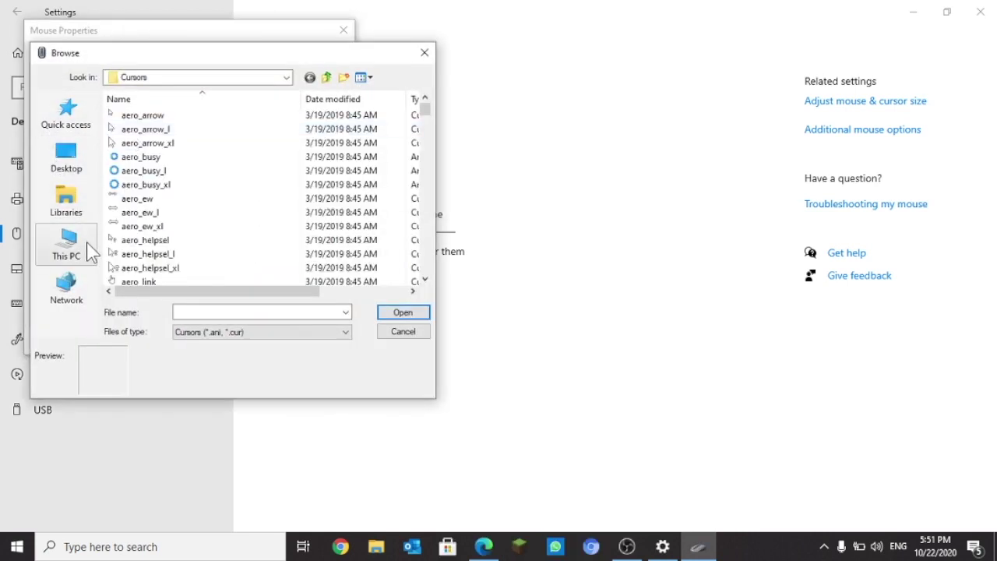
Choose 'RazorX gaming cursor (1)' from This PC > Downloads as the Normal Select pointer
{"action": "left_click", "coordinate": [67, 159]}
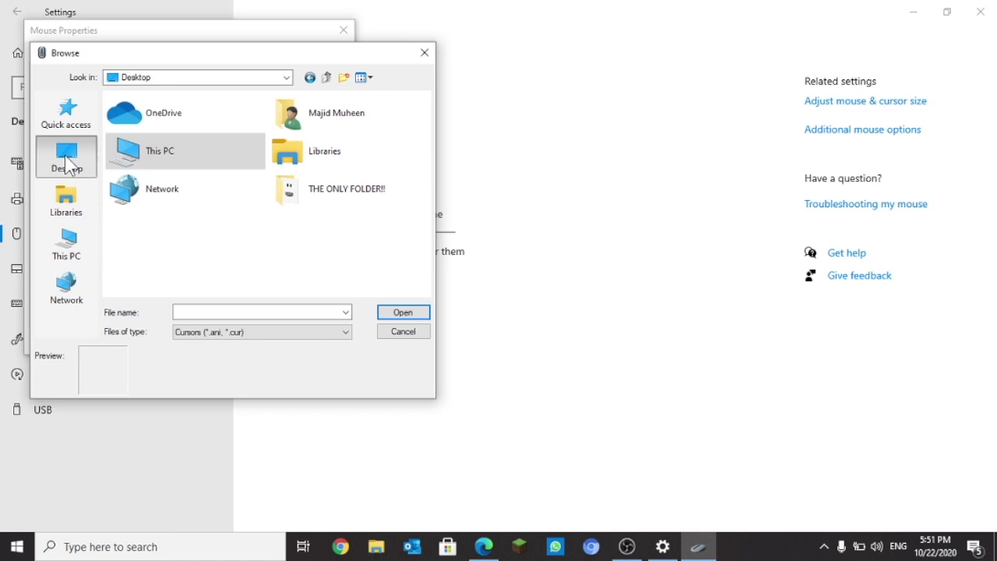
{"action": "left_click", "coordinate": [86, 252]}
{"action": "scroll", "coordinate": [204, 200], "scroll_direction": "down", "scroll_amount": 2}
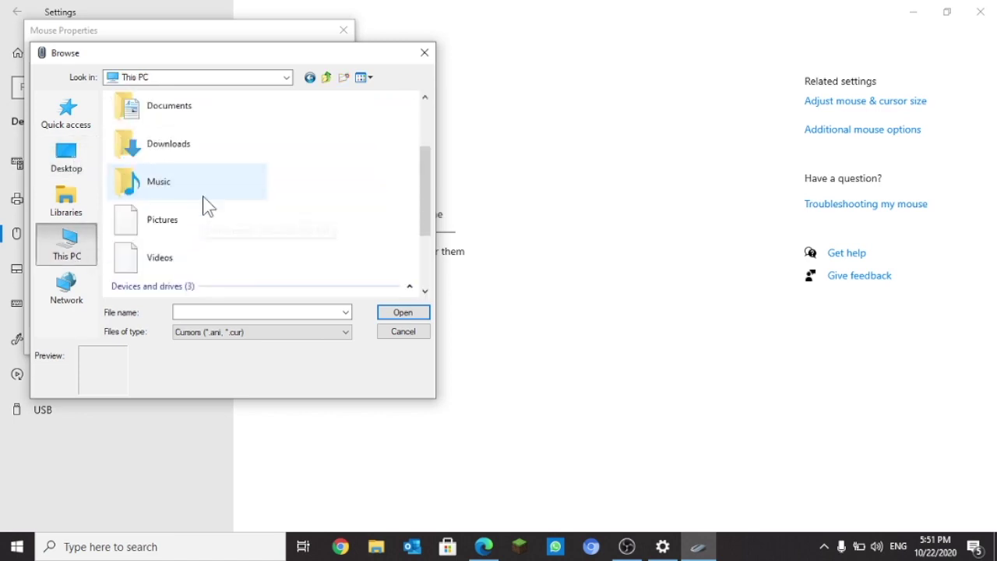
{"action": "left_click", "coordinate": [51, 246]}
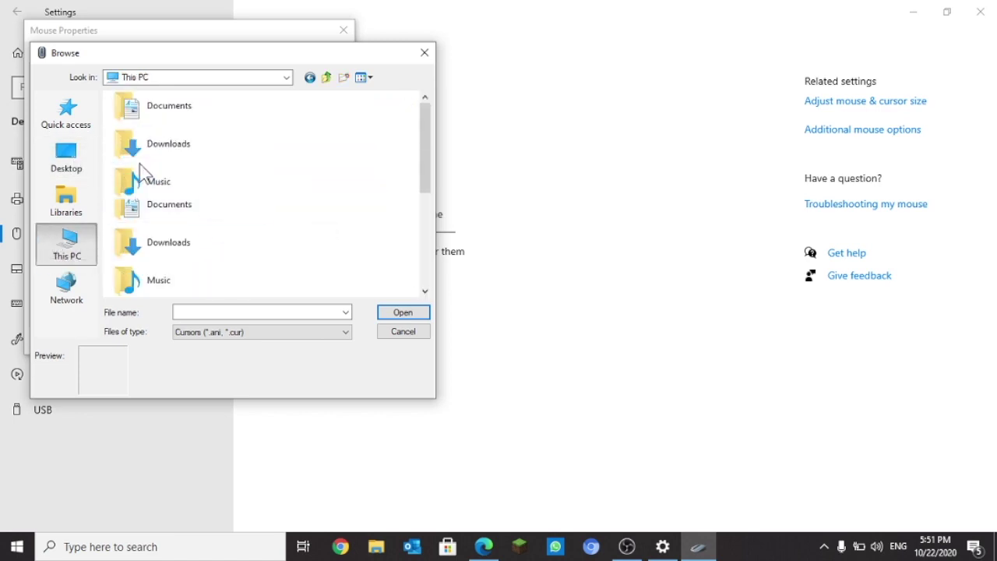
{"action": "double_click", "coordinate": [207, 246]}
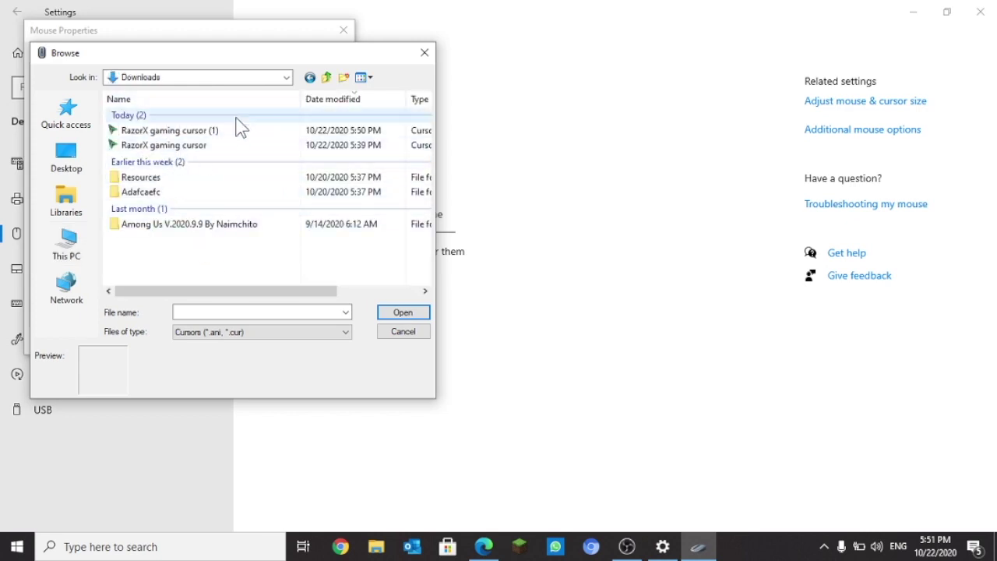
{"action": "double_click", "coordinate": [186, 146]}
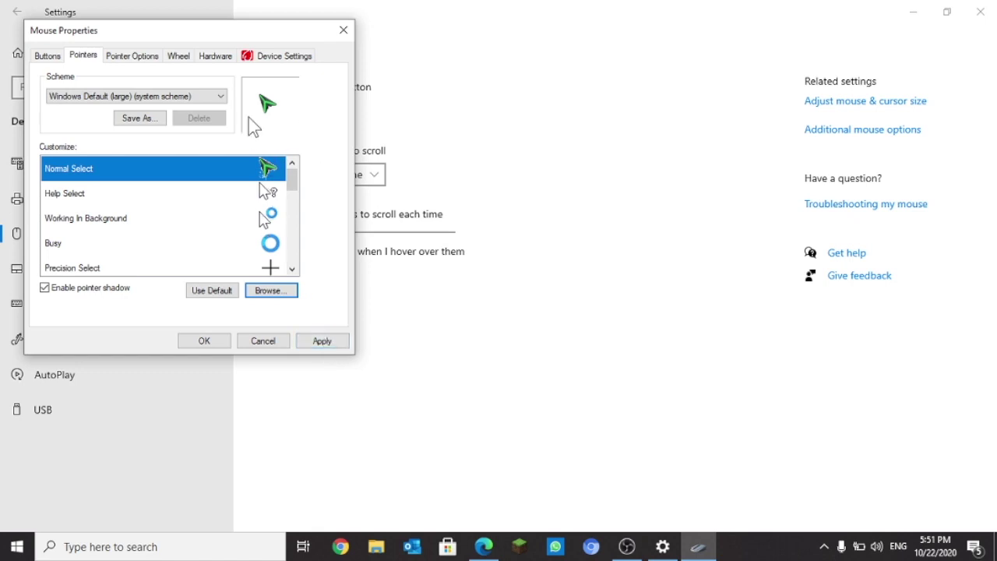
Apply the RazorX pointer, close Mouse Properties and Settings, and minimize Edge
{"action": "left_click", "coordinate": [338, 338]}
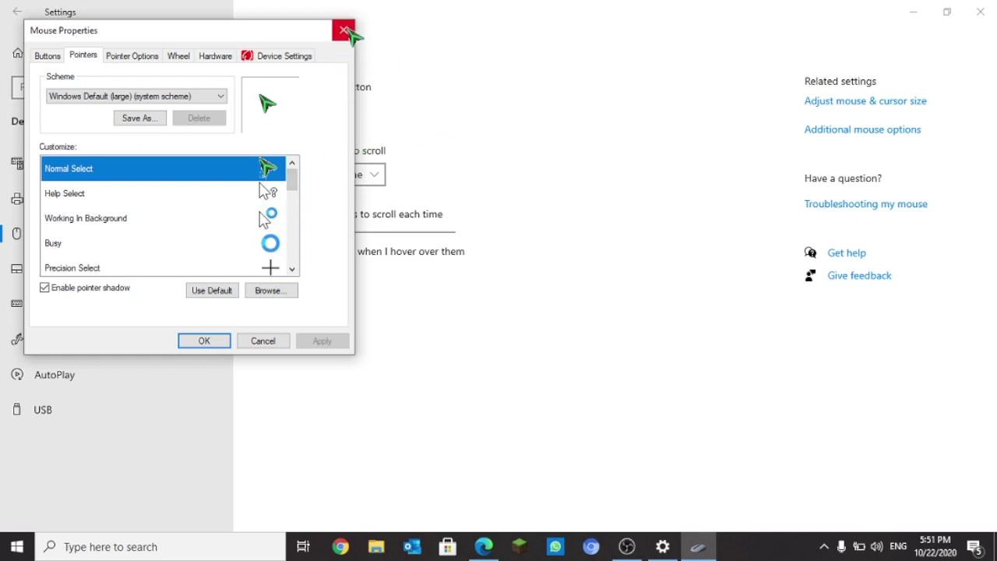
{"action": "left_click", "coordinate": [790, 27]}
{"action": "left_click", "coordinate": [981, 11]}
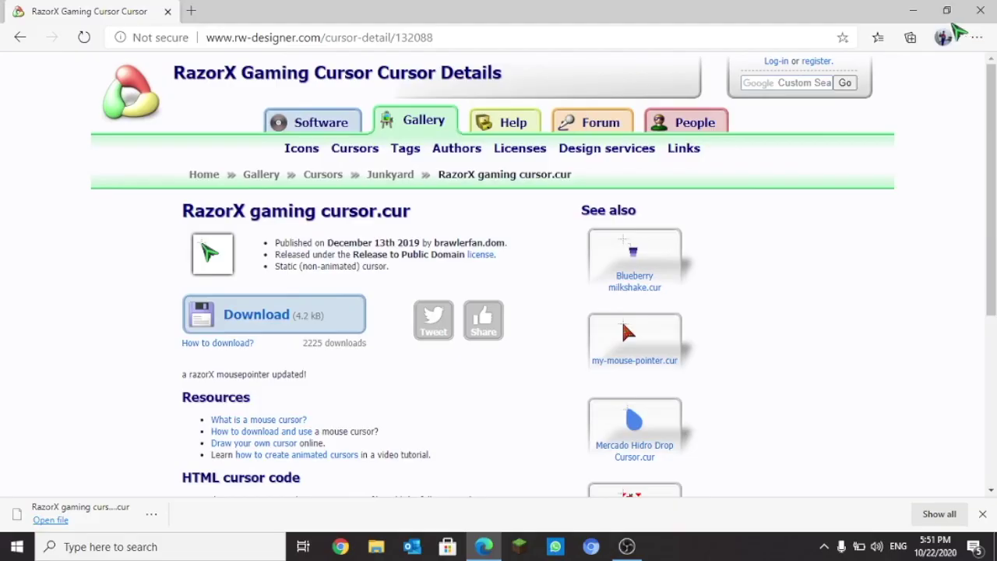
{"action": "left_click", "coordinate": [911, 12]}
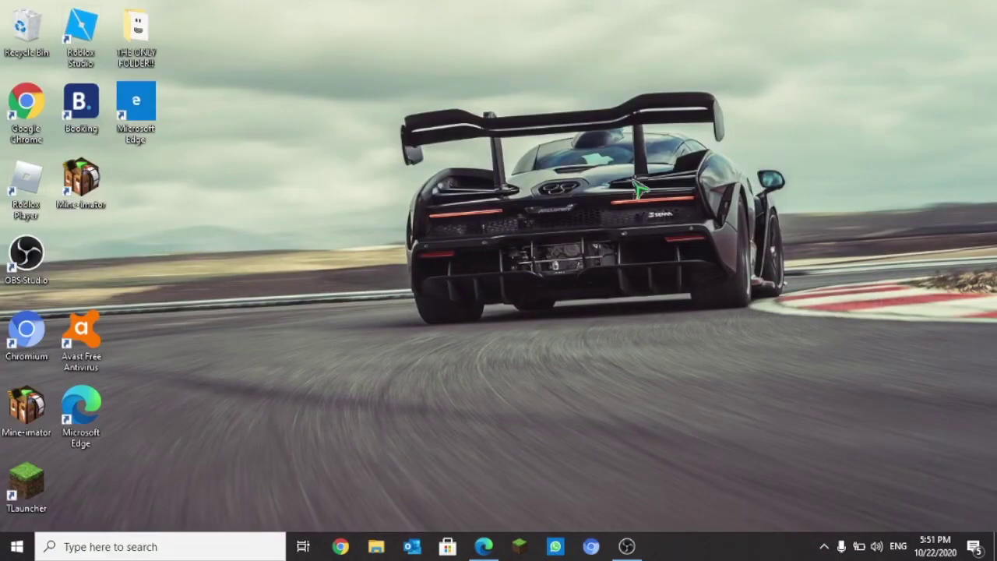